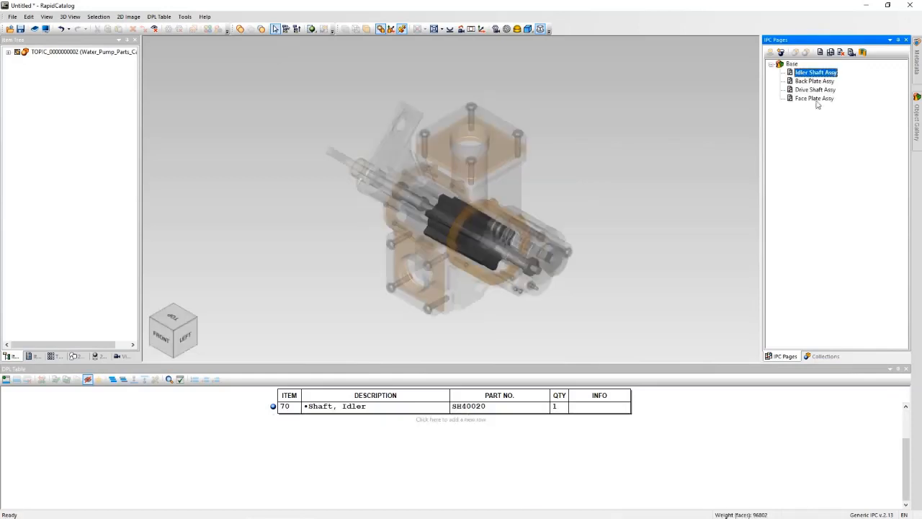
Compare the Idler Shaft, Back Plate, Drive Shaft and Face Plate assemblies in the item tree with the IPC pages.
drag(608, 228, 278, 233)
scroll(279, 232, up, 5)
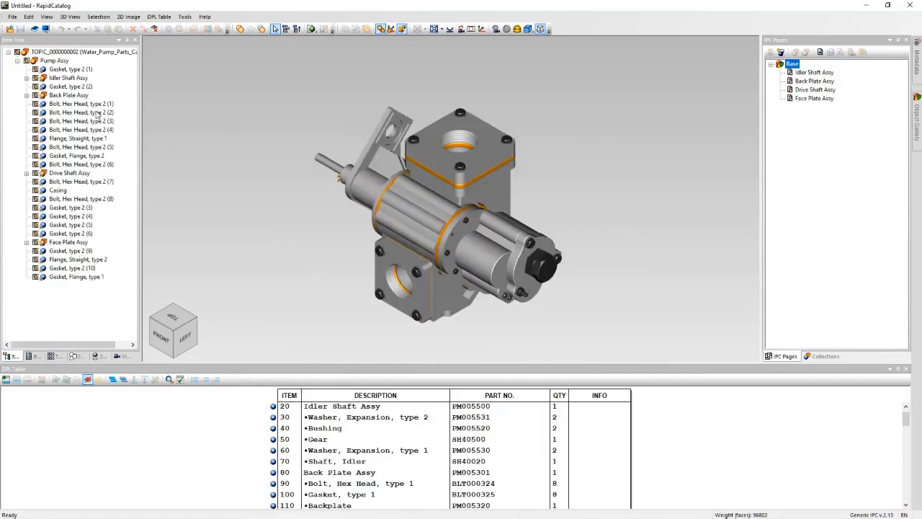
click(66, 78)
click(812, 72)
click(812, 72)
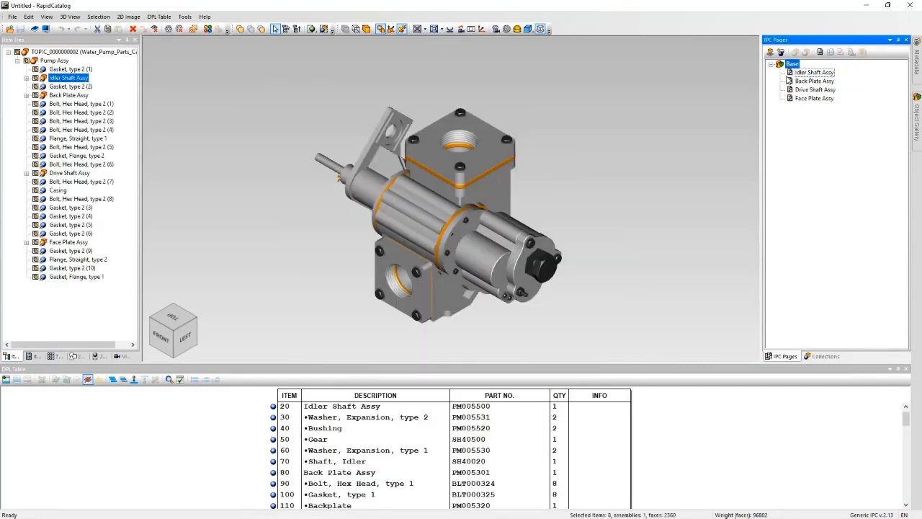
click(81, 95)
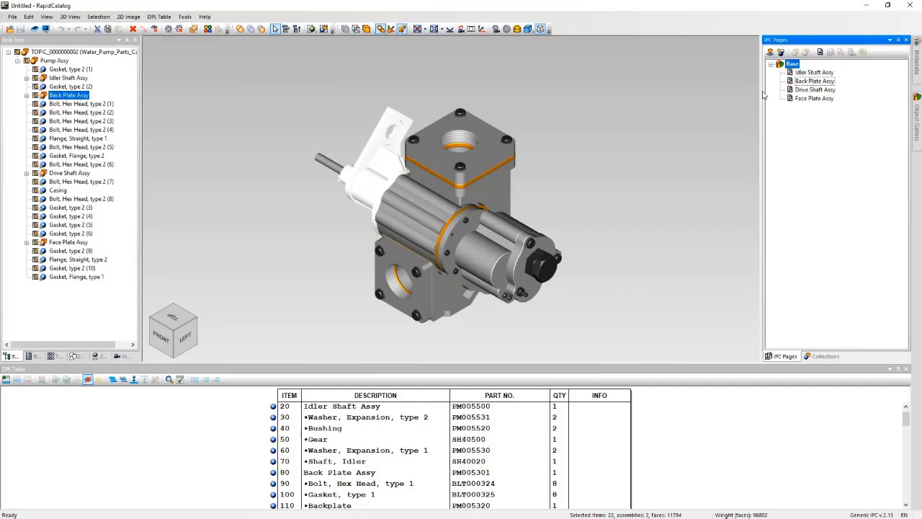
click(72, 173)
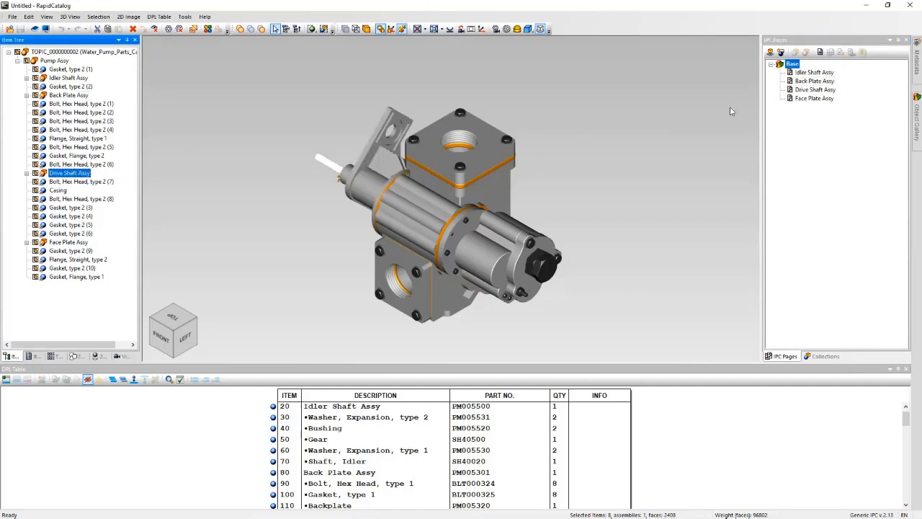
click(803, 91)
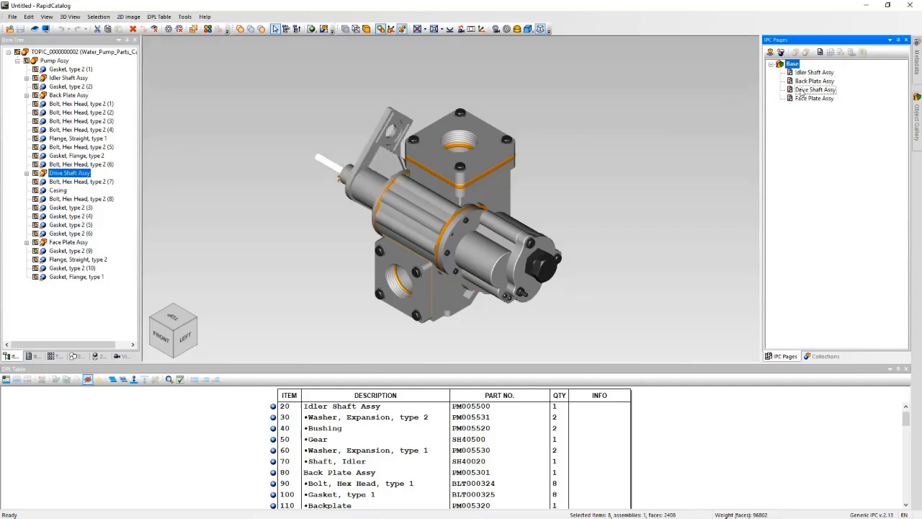
click(70, 242)
Display the Face Plate Assy, Drive Shaft Assy and Back Plate Assy IPC pages one after another.
click(815, 99)
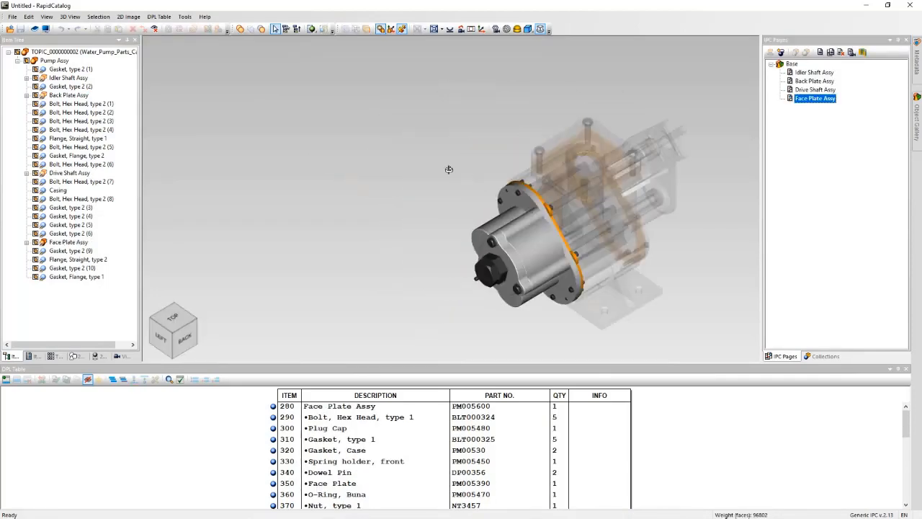
click(815, 89)
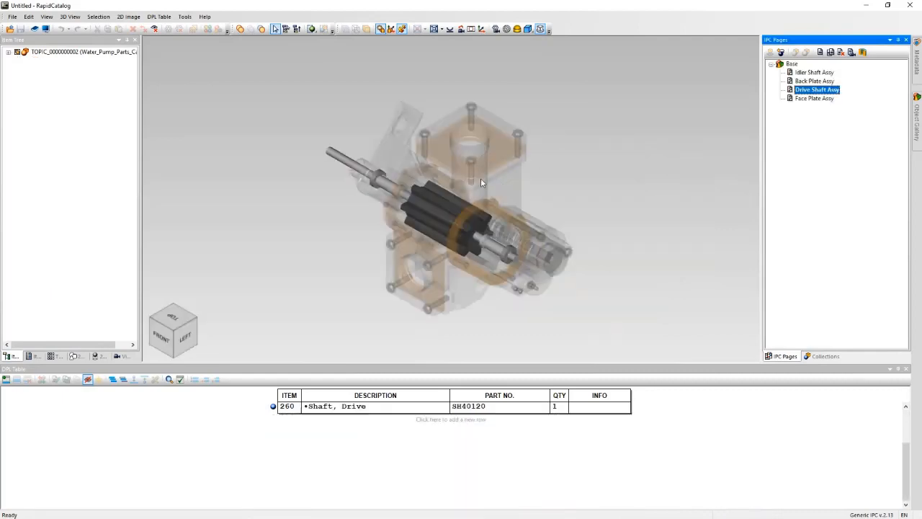
click(815, 81)
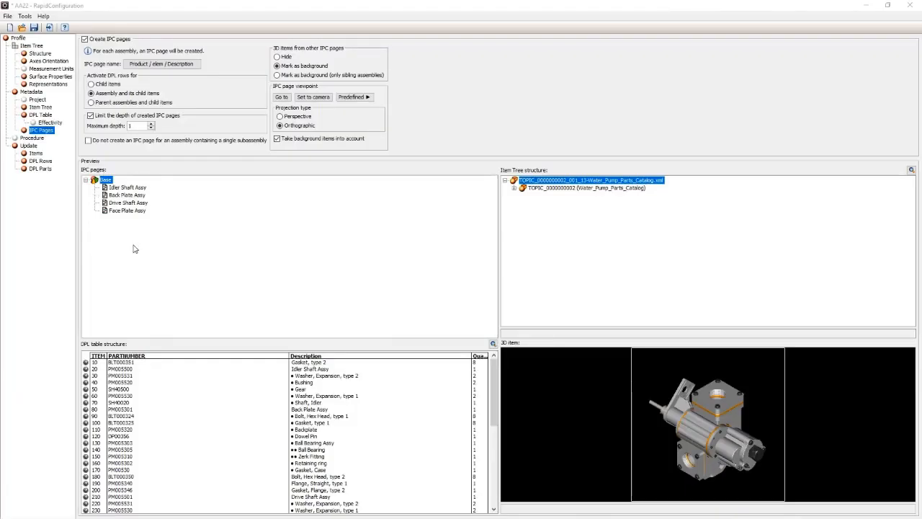
In RapidConfiguration, name the IPC pages by Product / attr / name and turn off the depth limit for created pages.
click(150, 65)
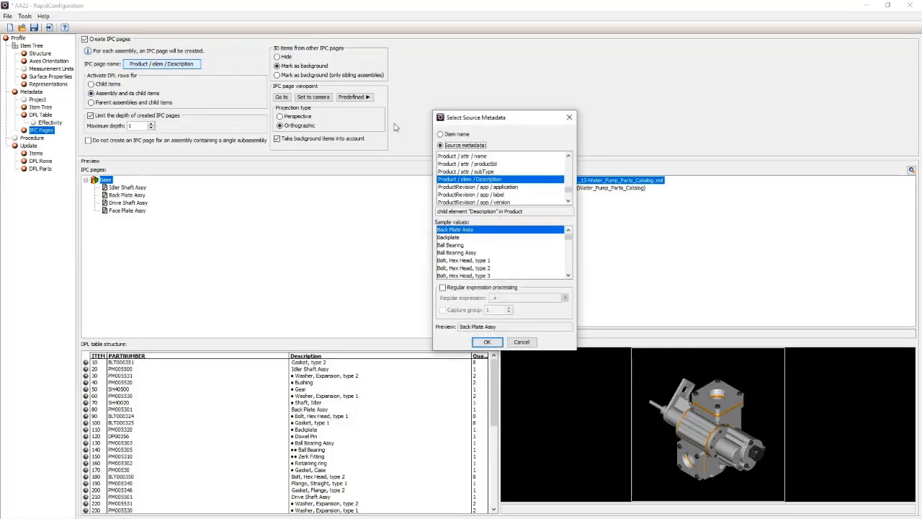
click(464, 157)
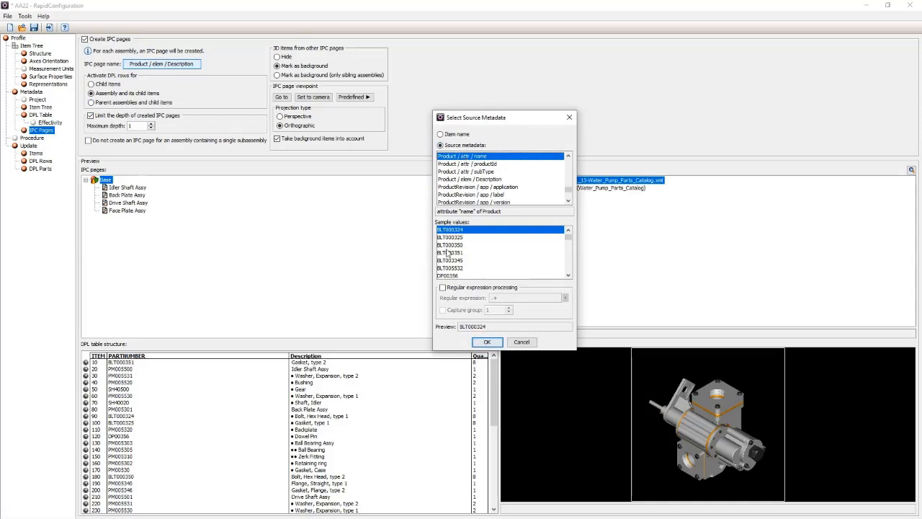
click(487, 342)
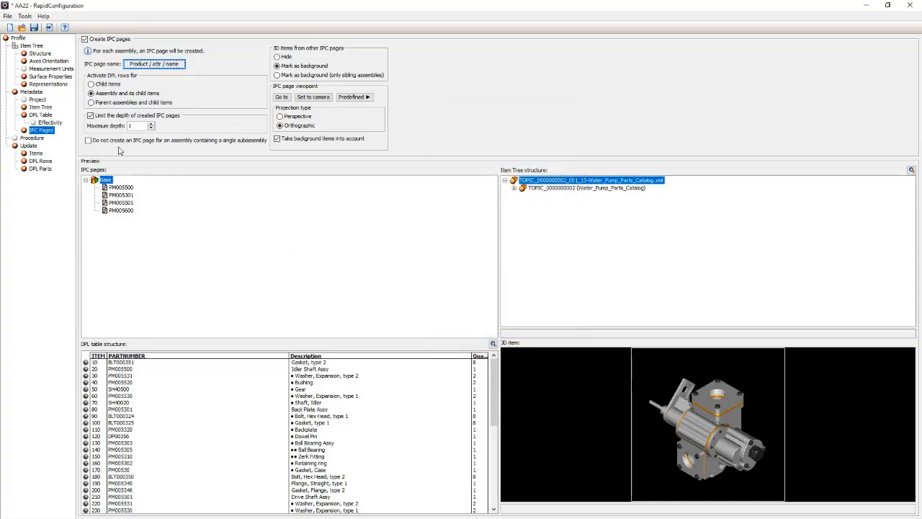
click(90, 116)
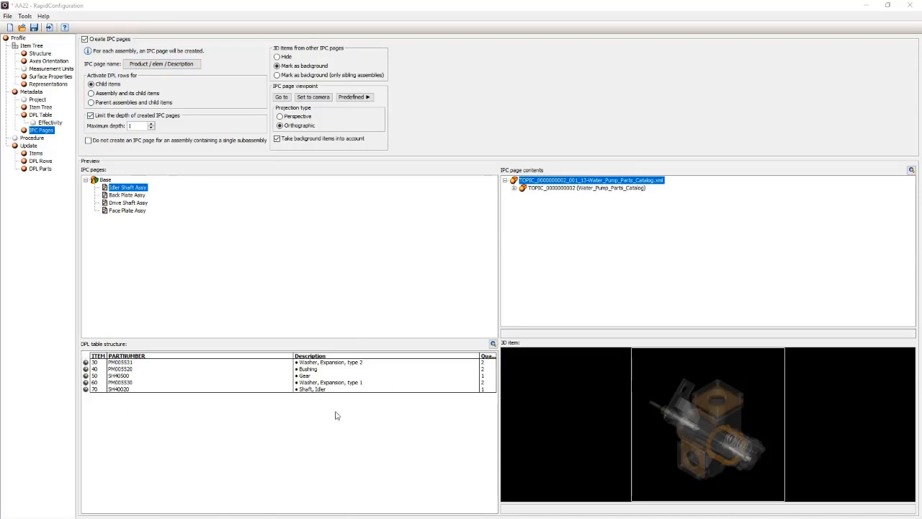
Activate DPL rows for each assembly and its child items, and mark 3D items from other IPC pages as background.
click(93, 93)
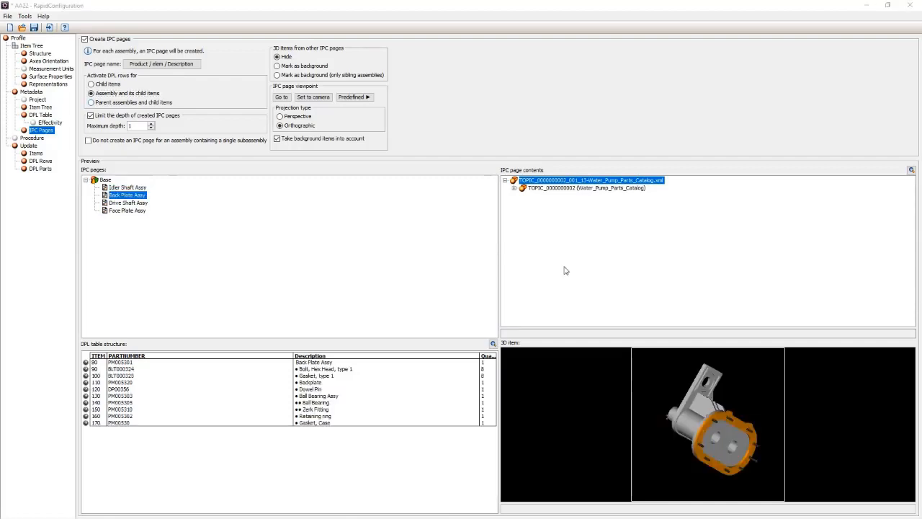
middle_drag(667, 466, 515, 442)
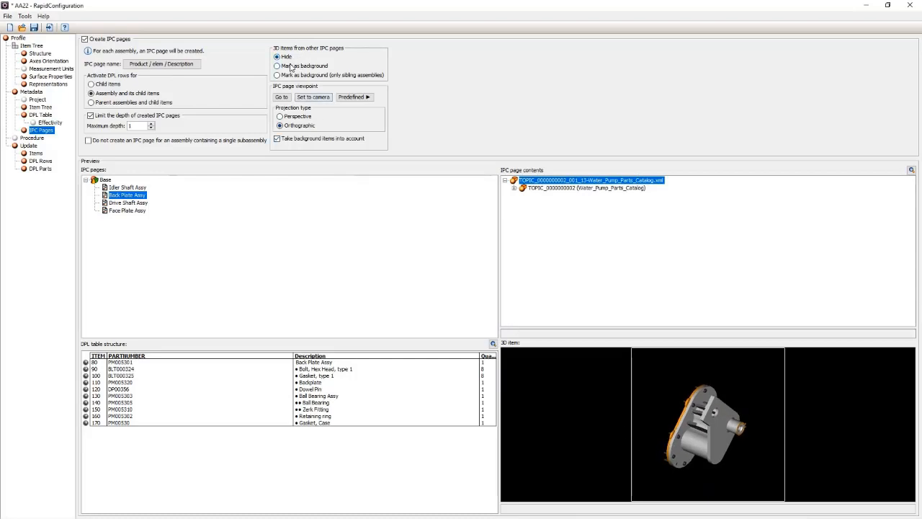
click(286, 69)
middle_drag(622, 443, 519, 431)
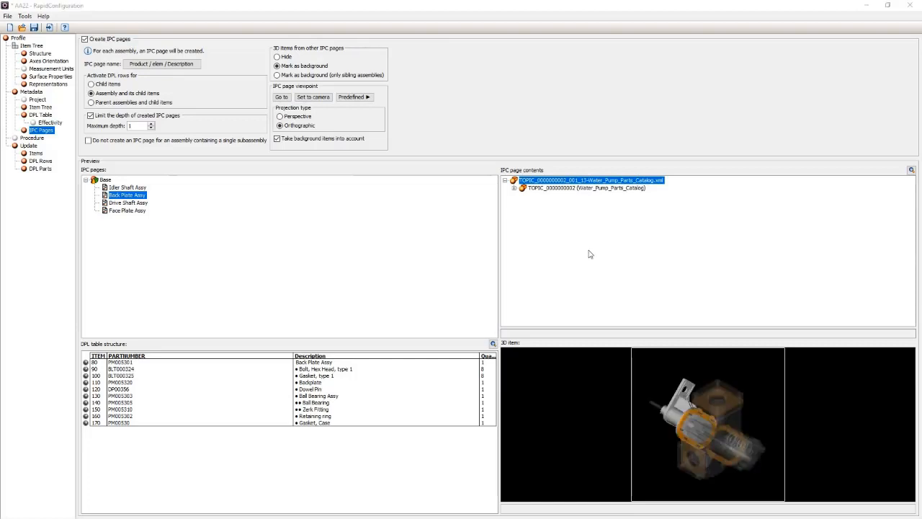
Set the IPC page viewpoint to perspective projection with the predefined Aft Left Top view.
click(286, 118)
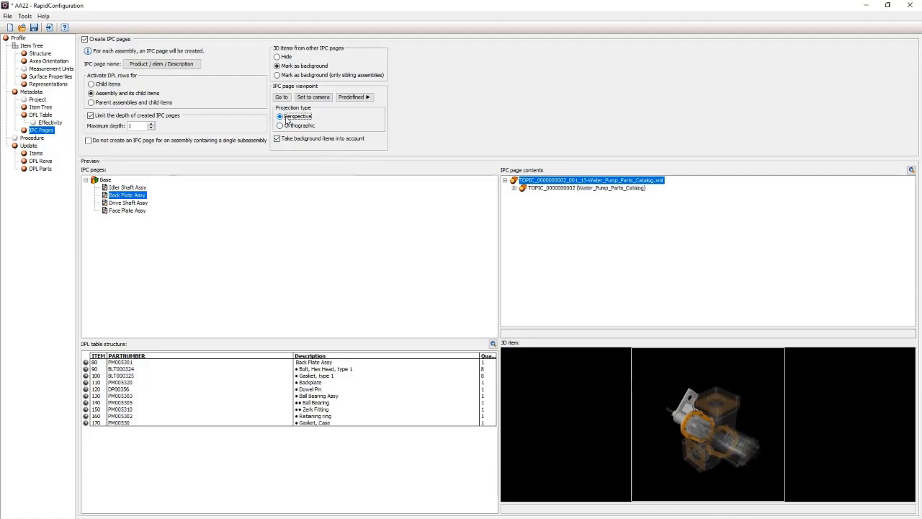
click(349, 98)
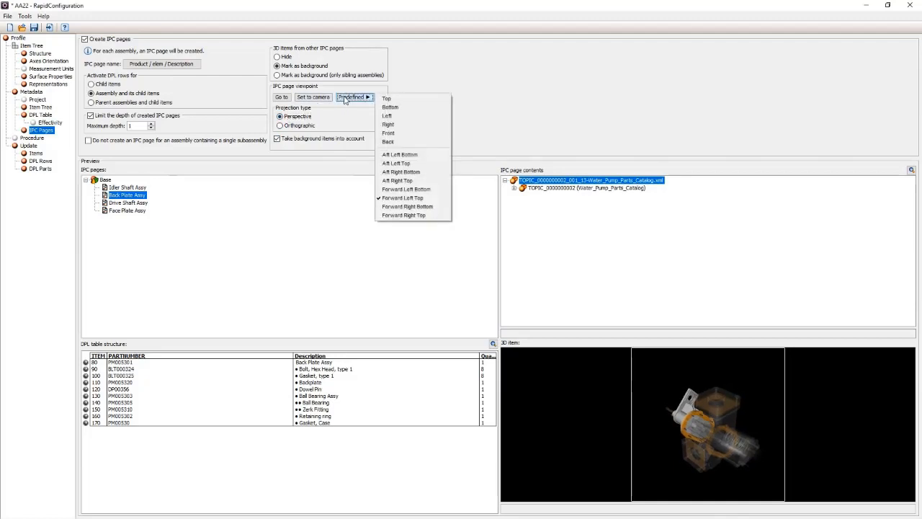
click(399, 162)
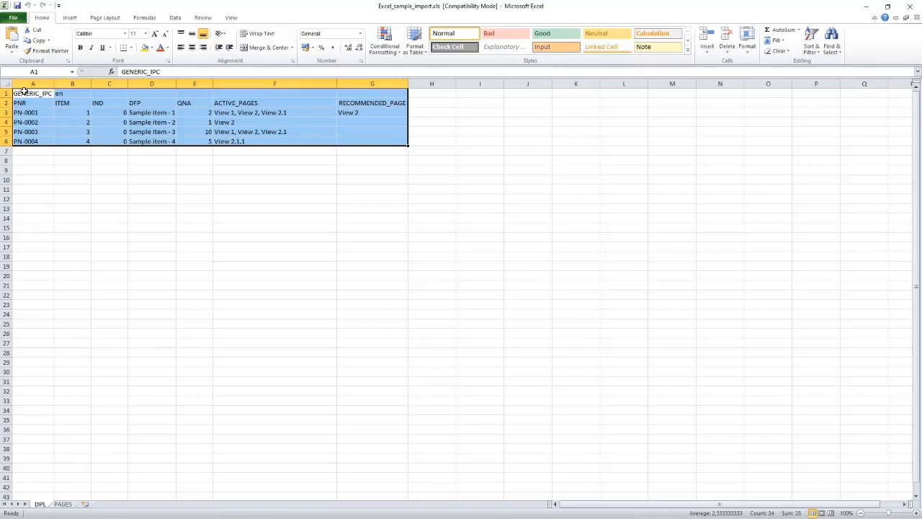
Examine the page names and image file names on the PAGES sheet of the Excel workbook.
click(63, 505)
drag(21, 95, 77, 140)
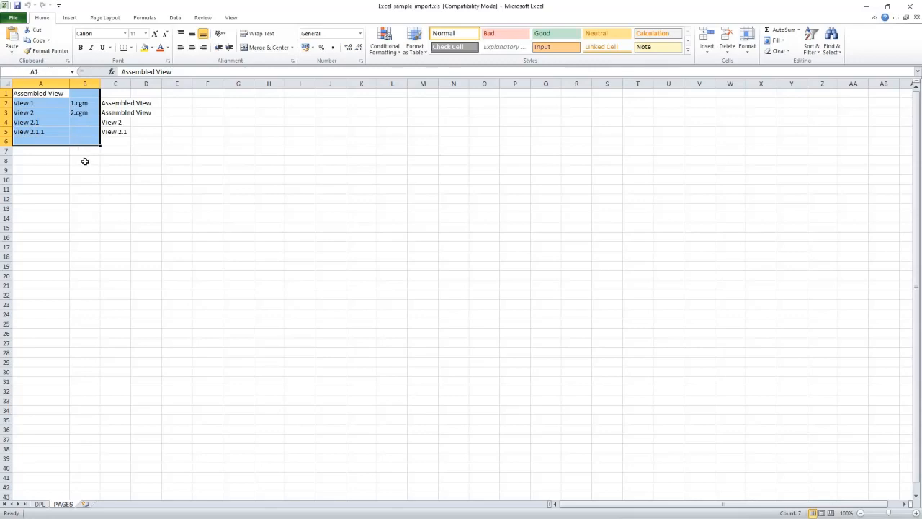
Switch to RapidCatalog and import Excel_sample_import.xls into the project.
key(alt+Tab)
click(12, 16)
click(30, 93)
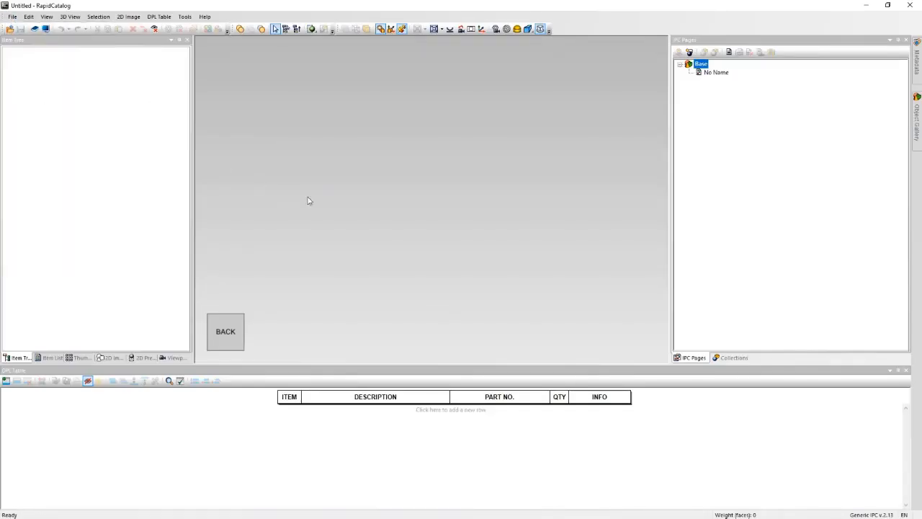
click(595, 225)
click(474, 239)
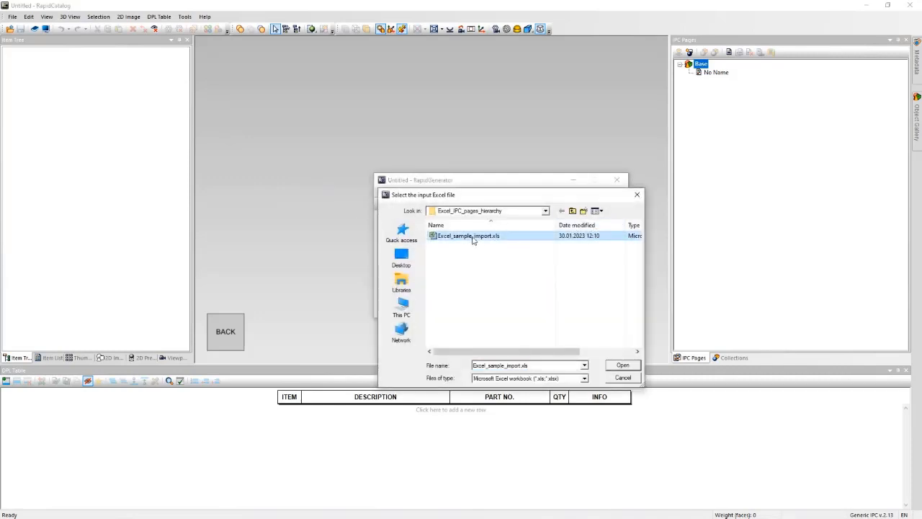
click(618, 365)
click(538, 286)
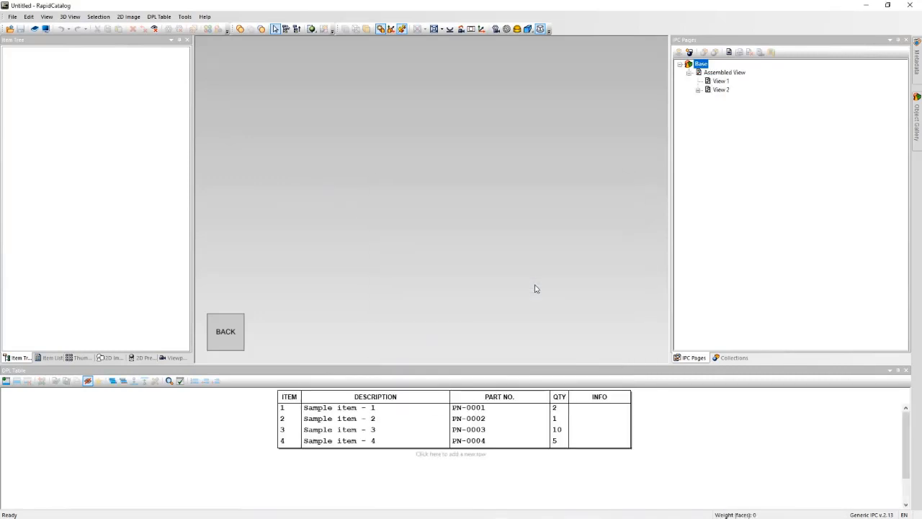
View the imported Assembled View, View 1 and View 2 pages and expand the page hierarchy.
click(712, 73)
click(717, 81)
click(718, 90)
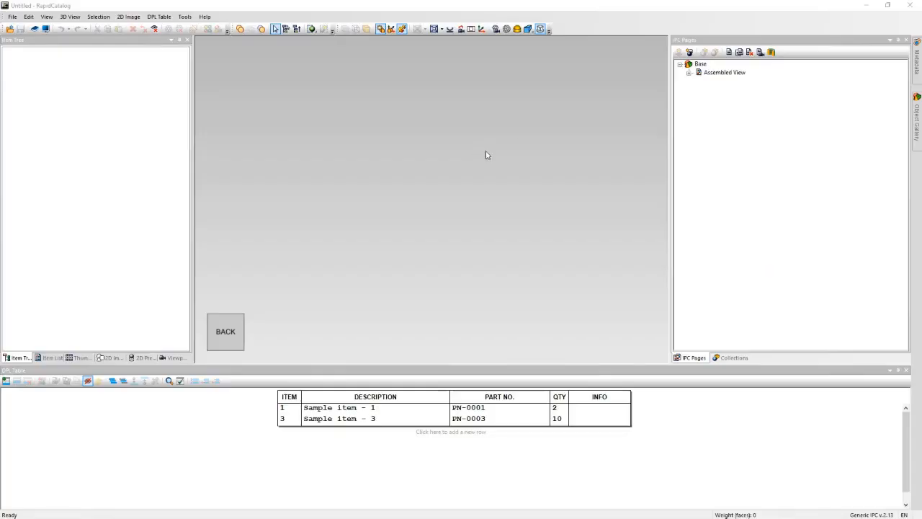
click(689, 75)
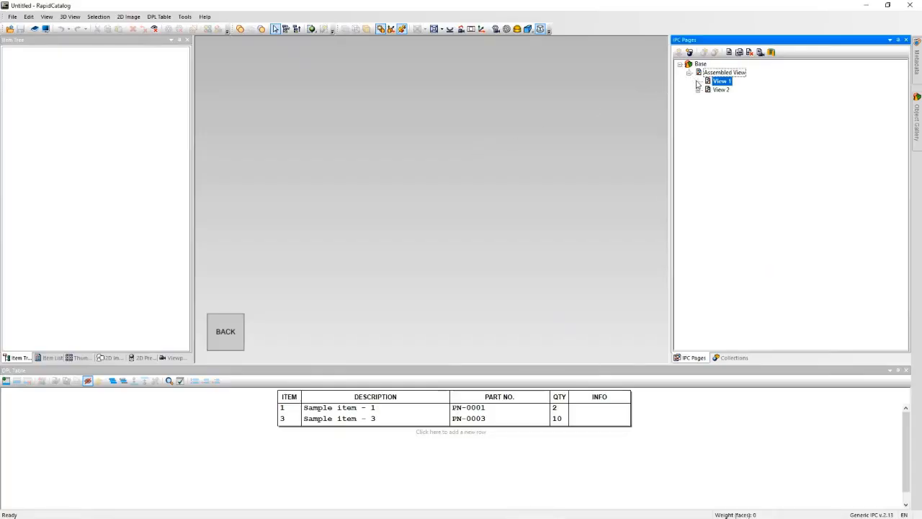
click(697, 89)
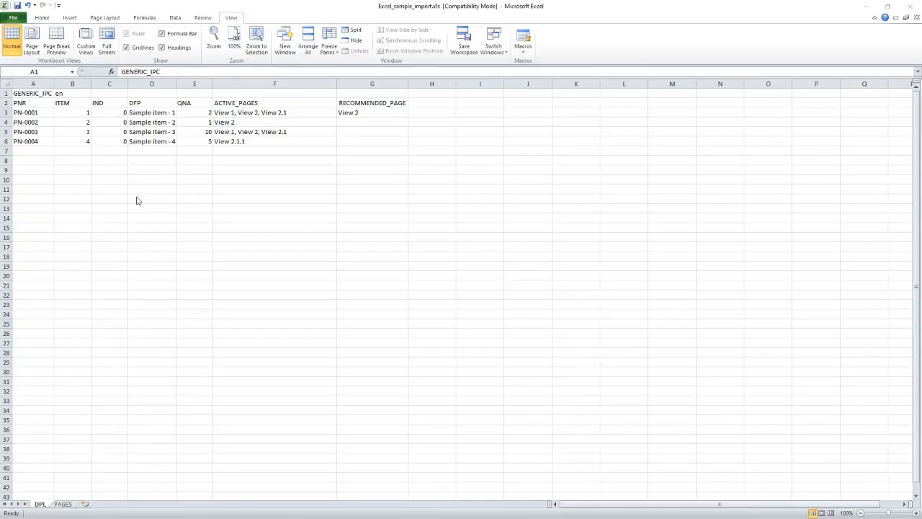
In Excel, examine column C of the PAGES sheet, which defines the parent of each page.
click(62, 503)
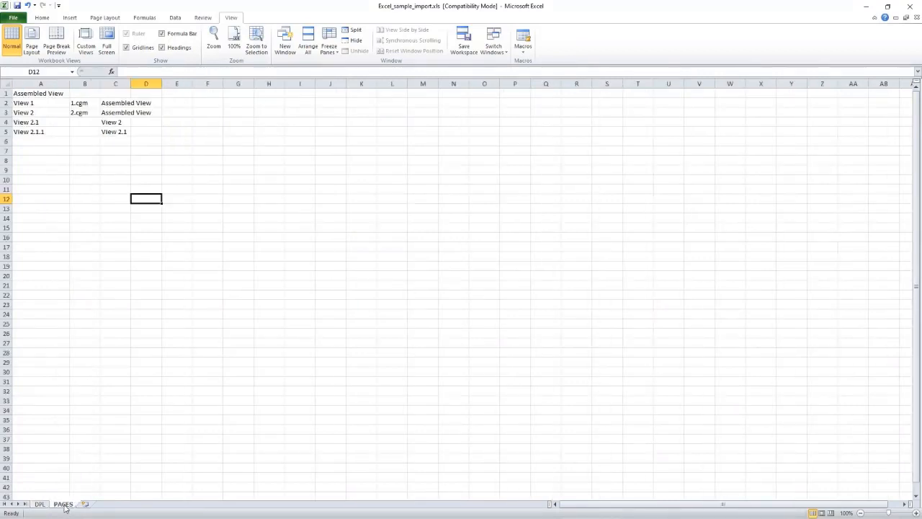
click(113, 84)
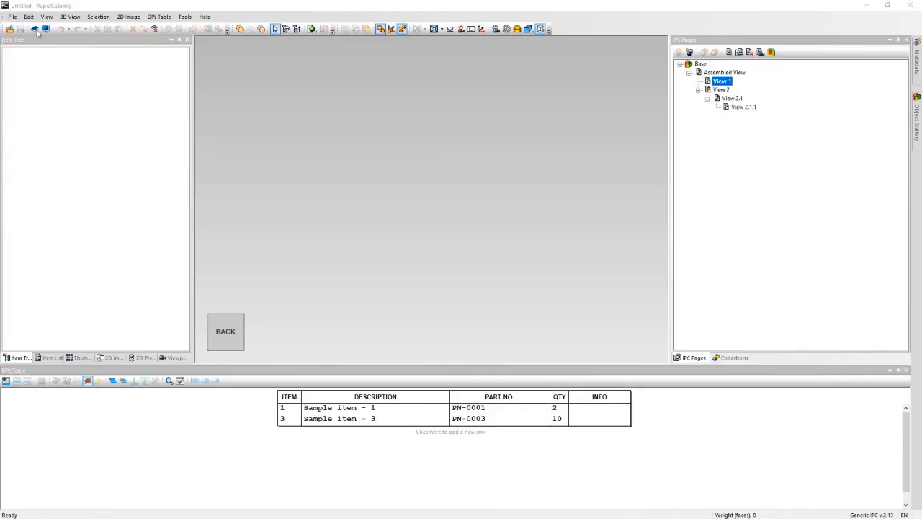
In RapidCatalog, open the settings of the Excel BOM import plug-in.
click(12, 17)
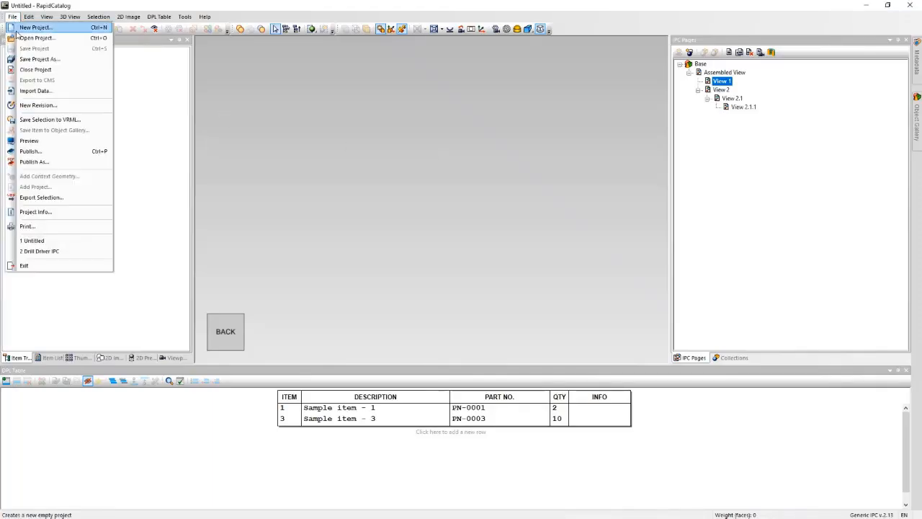
click(33, 91)
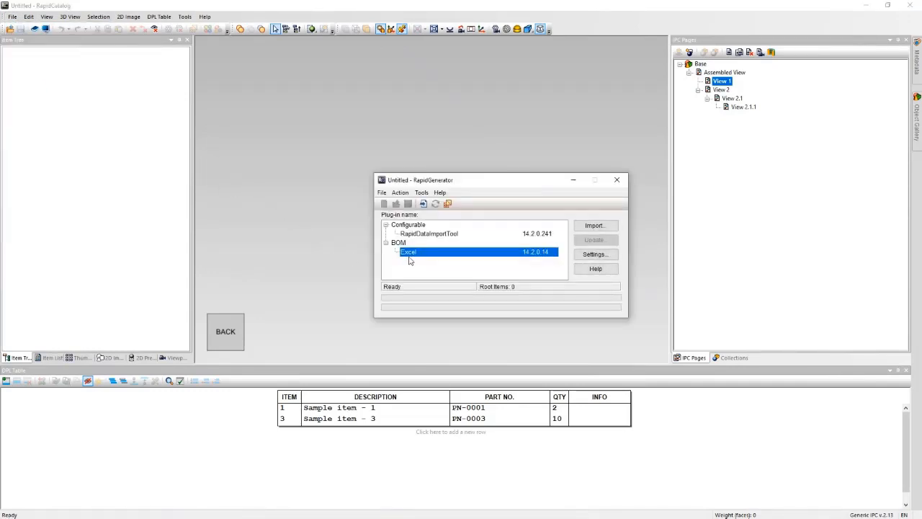
click(588, 254)
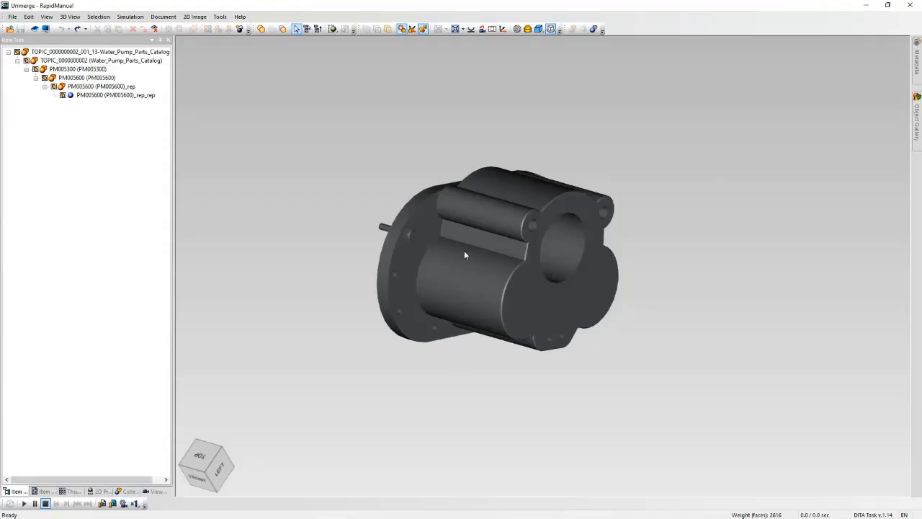
In RapidManual, unmerge the single PM005600 (PM005600)_rep_rep pump cover item into separate items.
click(464, 250)
scroll(381, 233, up, 5)
drag(380, 233, 425, 234)
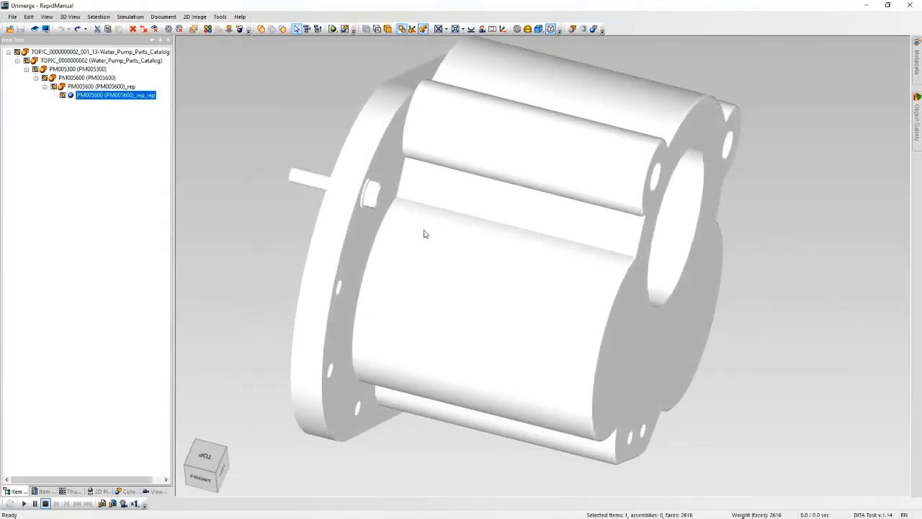
right_click(118, 95)
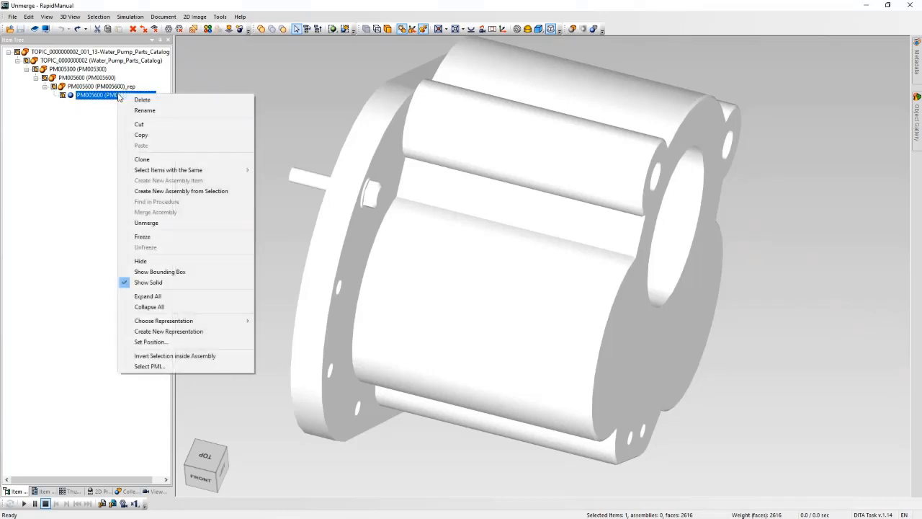
click(167, 223)
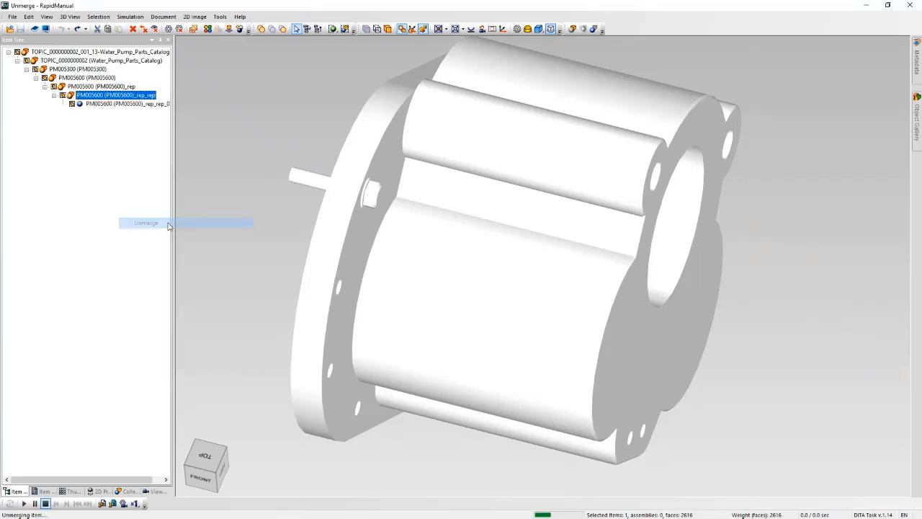
Clear the selection and pick the bolt and its washer on the flange individually to check the separated parts.
click(230, 211)
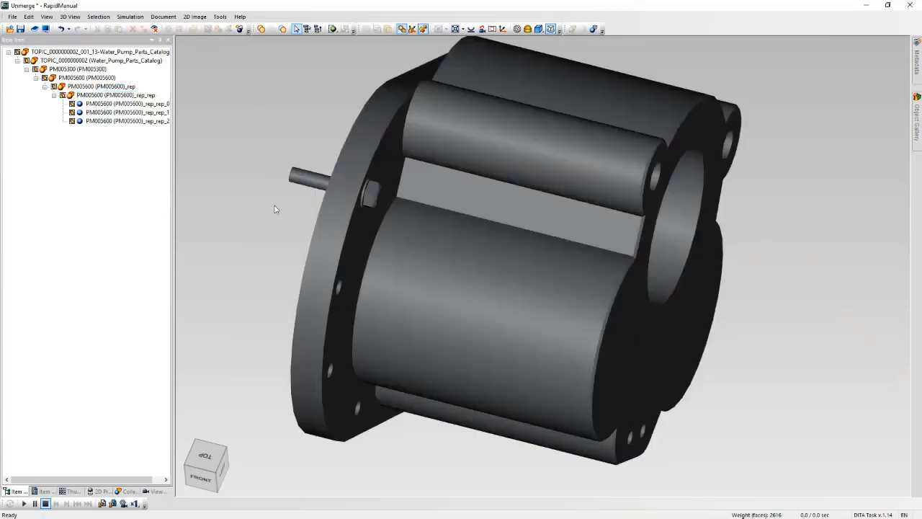
click(369, 191)
click(364, 193)
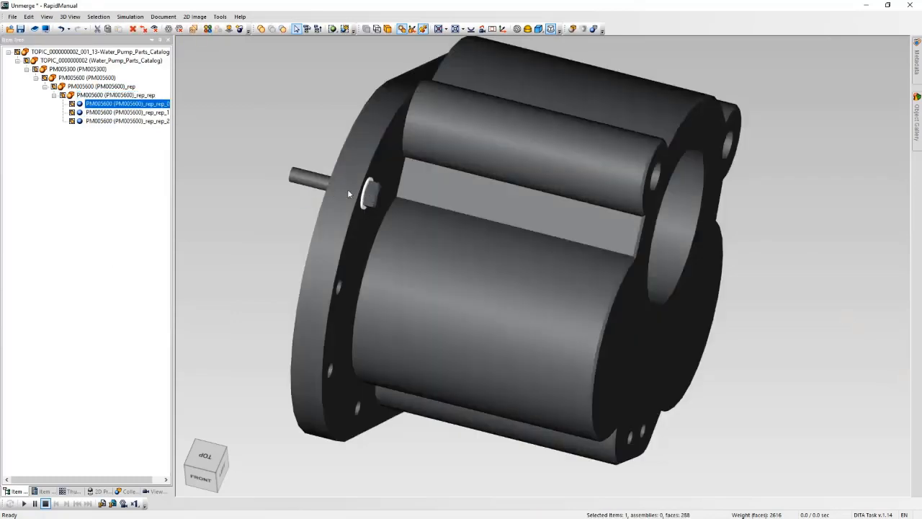
Move the separated bolt out of the flange with its manipulator centred on the item and apply the new position.
click(348, 192)
click(374, 193)
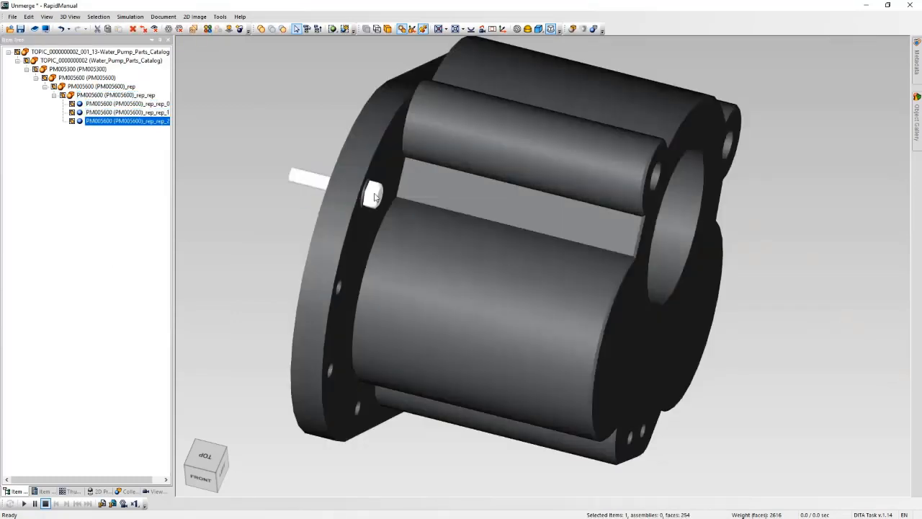
click(228, 28)
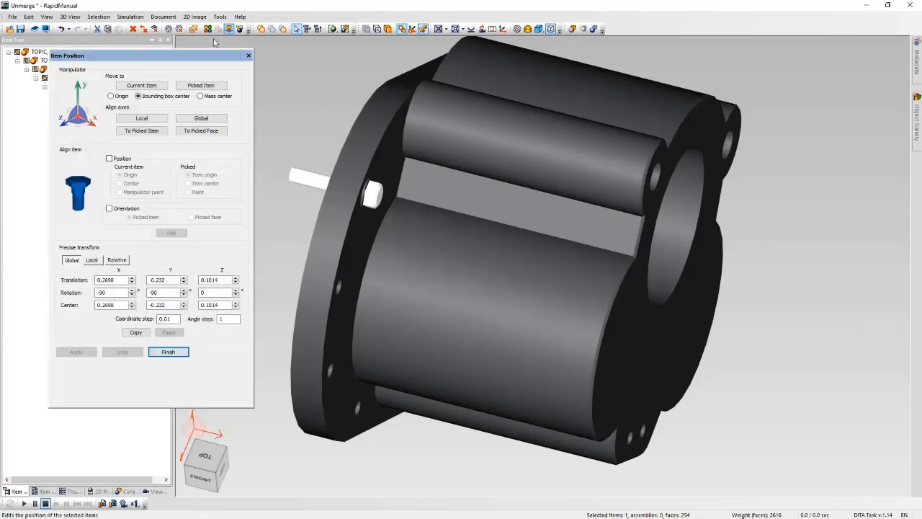
click(142, 85)
drag(346, 190, 476, 221)
click(76, 351)
Pull the washer out of its flange seat with the item manipulator and apply the new position.
click(363, 201)
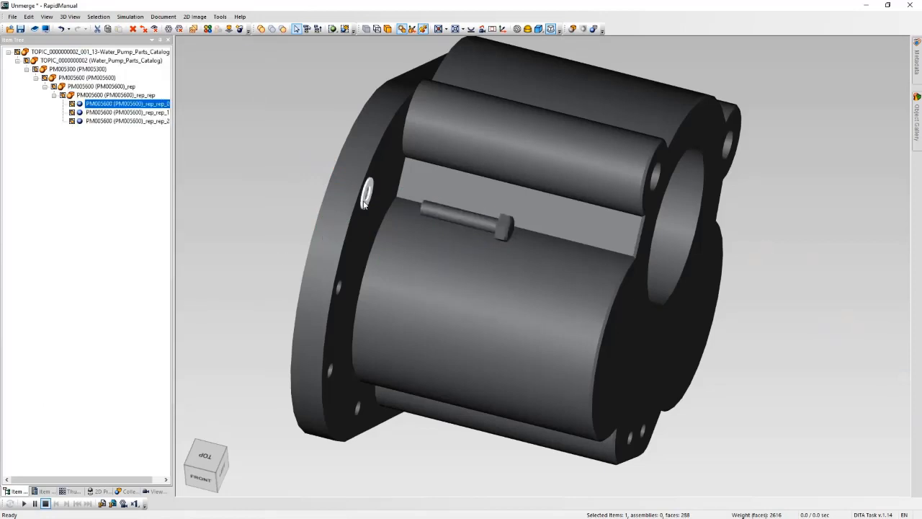
click(229, 29)
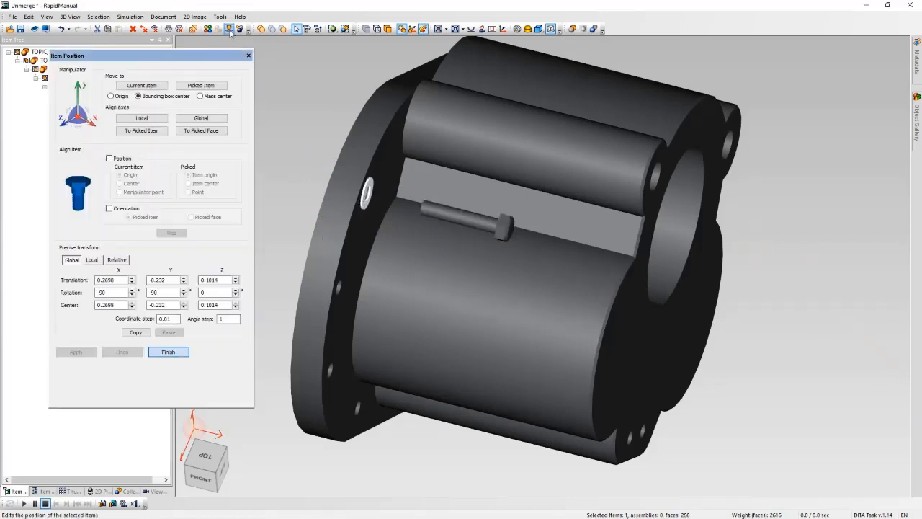
click(134, 86)
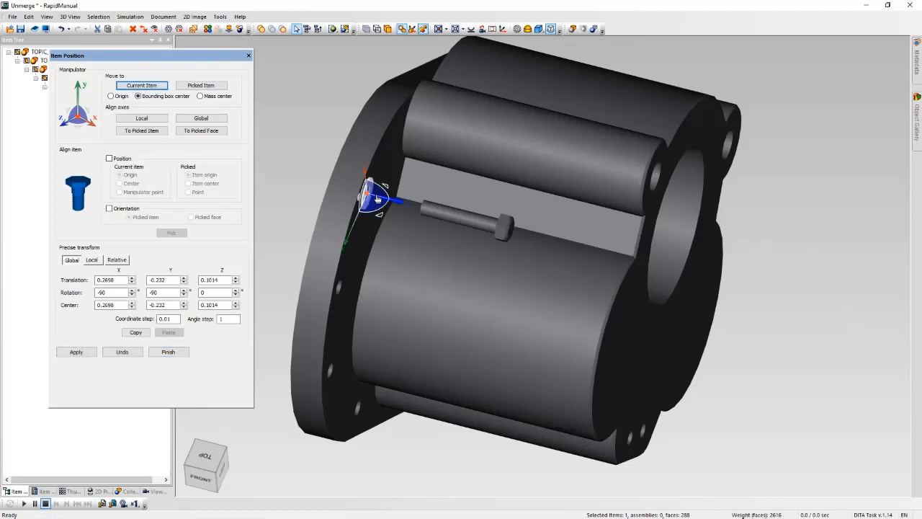
click(77, 352)
click(168, 352)
Check the separated pump cover and bolt by selecting the second and third unmerged items in the item tree.
drag(240, 232, 335, 254)
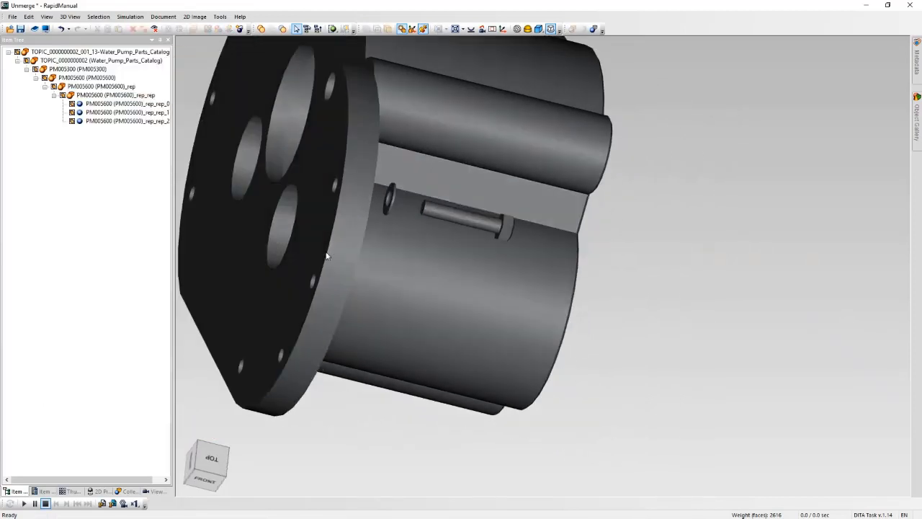
click(110, 113)
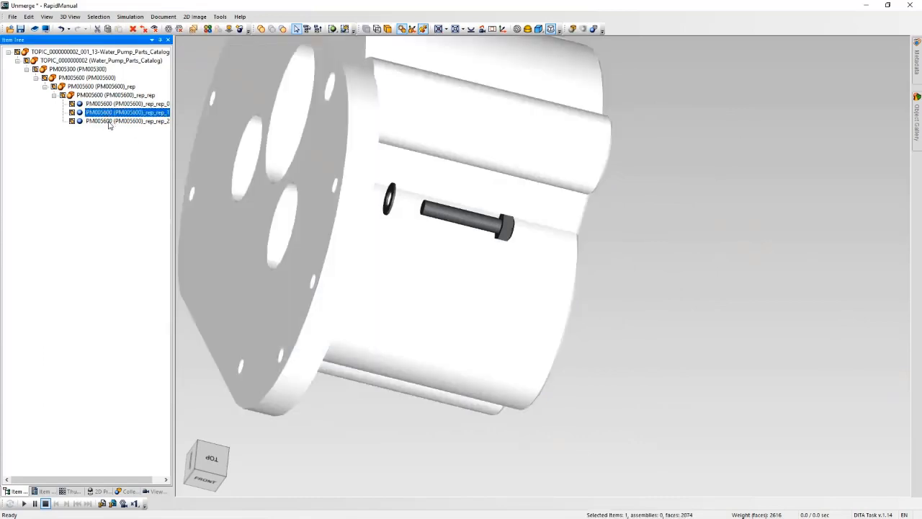
click(109, 121)
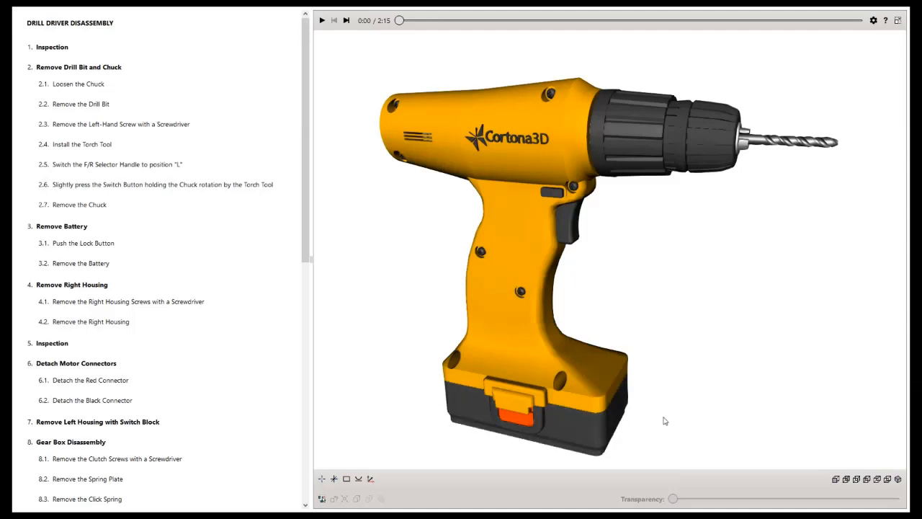
In the drill driver disassembly viewer, pick the battery and clear the selection to compare how selected parts are displayed.
click(597, 421)
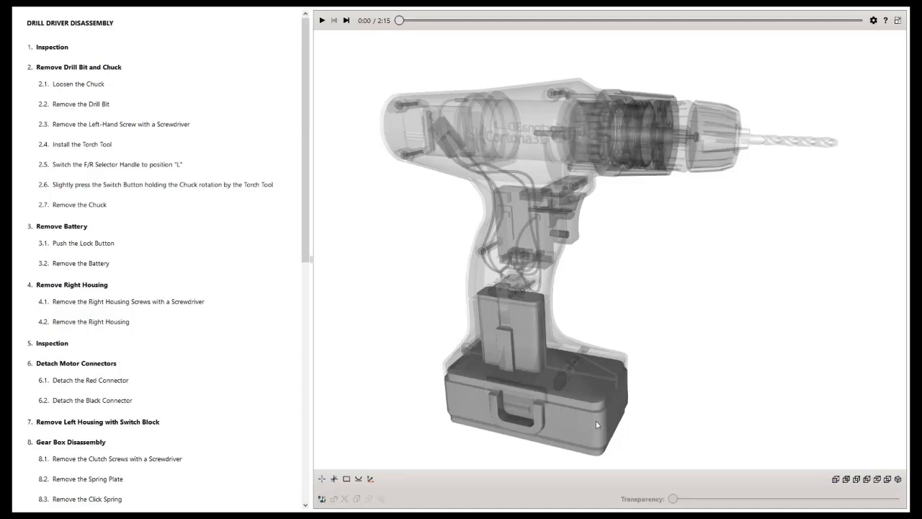
click(643, 424)
click(606, 418)
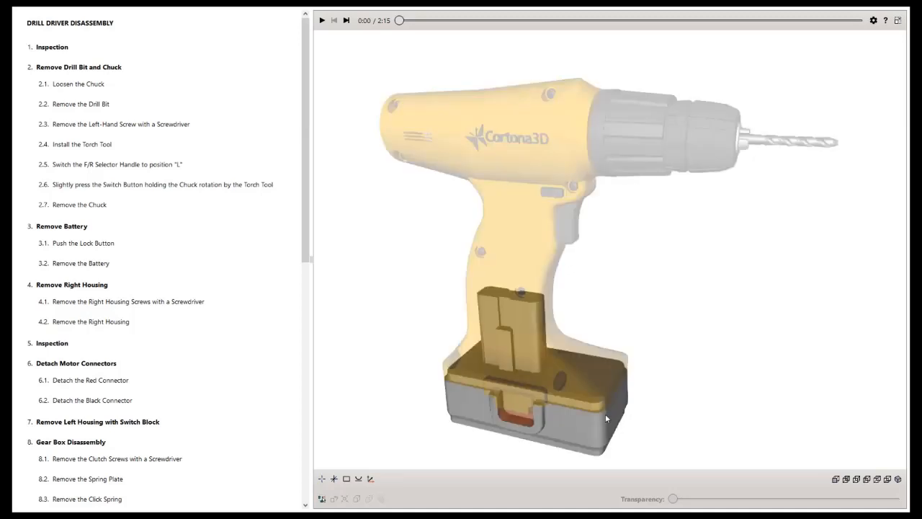
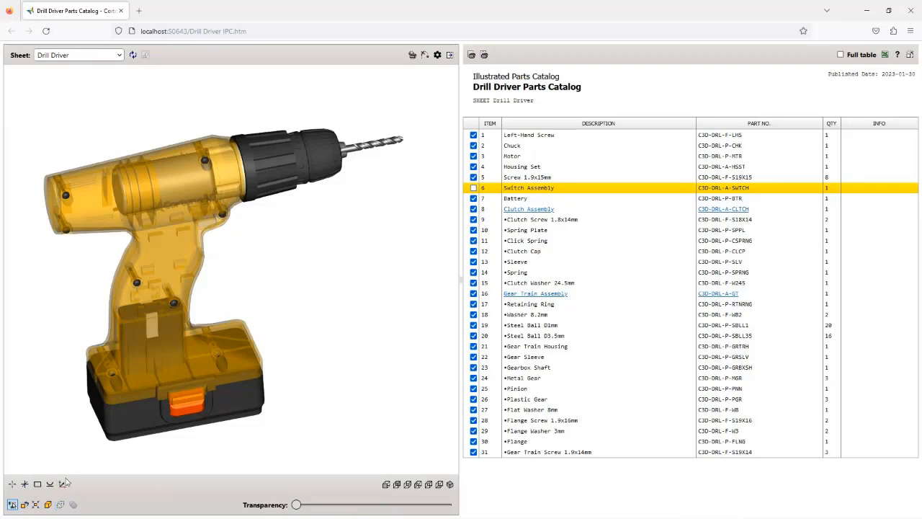
In the Drill Driver Parts Catalog, restore all hidden parts and switch to the Drill Driver Disassembly sheet.
click(68, 446)
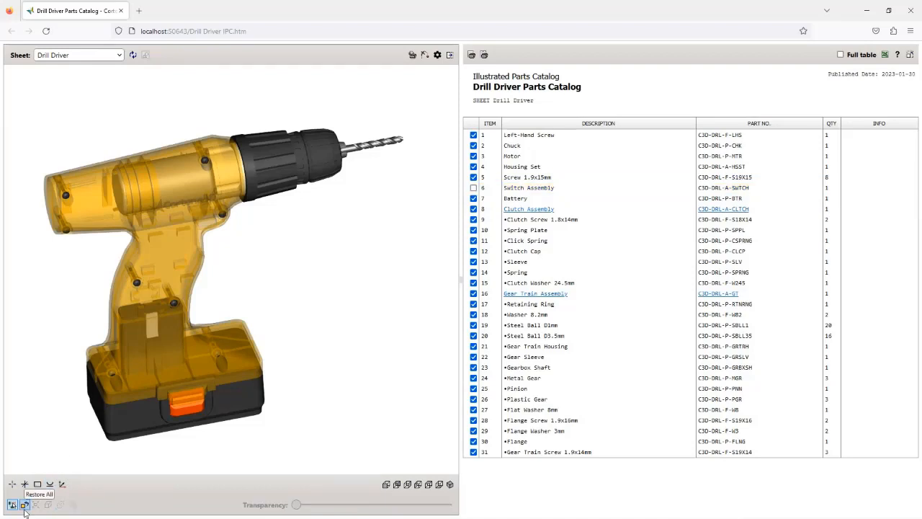
click(24, 507)
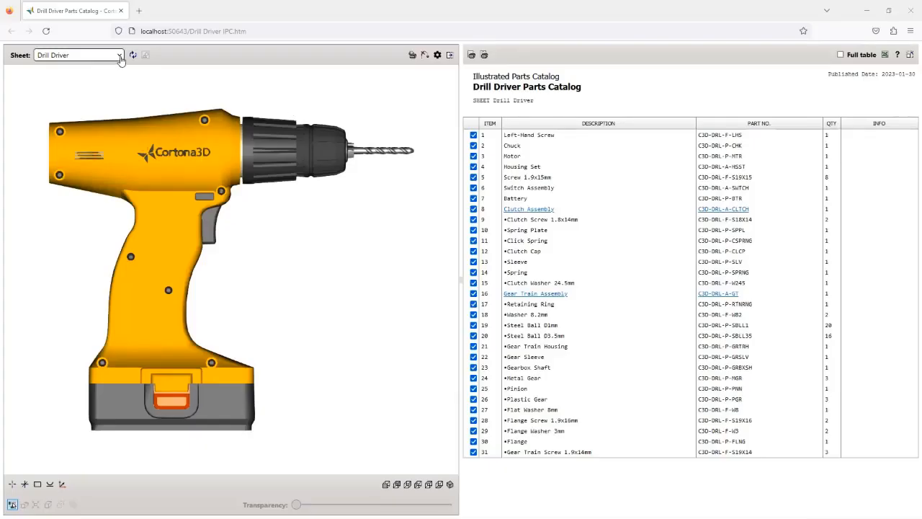
click(120, 58)
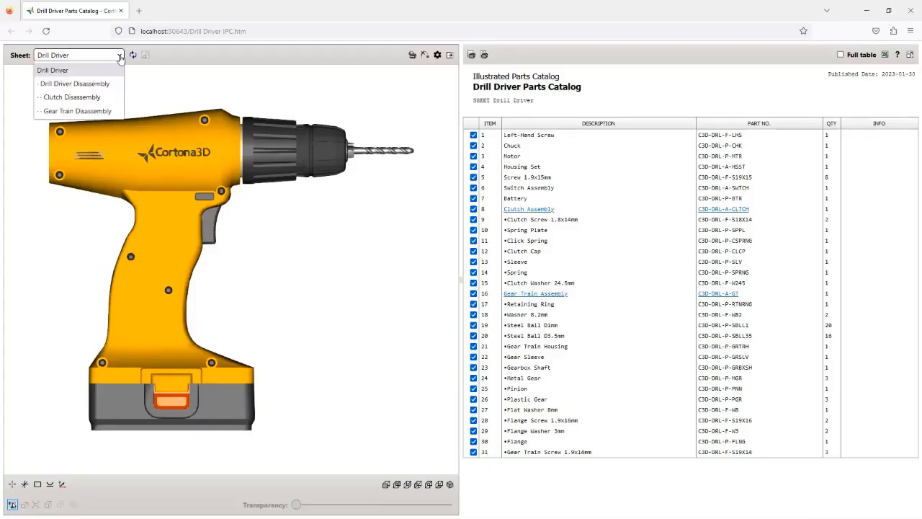
click(110, 84)
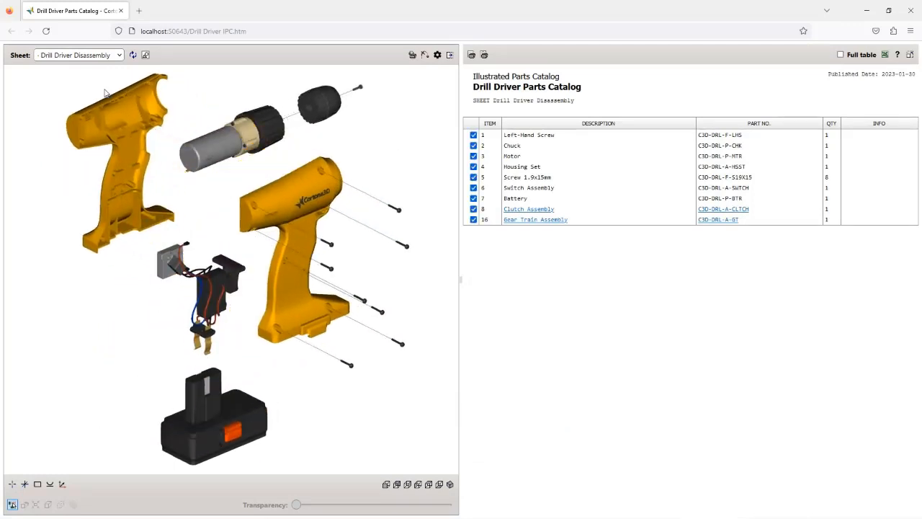
Enable transition animation control in the viewer settings and scrub the sheet transition slightly back from its end.
click(438, 55)
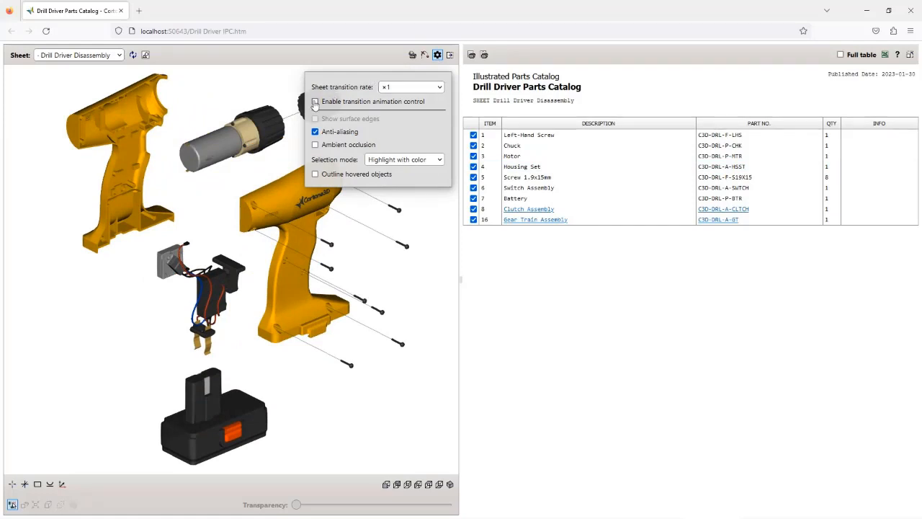
click(315, 102)
click(113, 349)
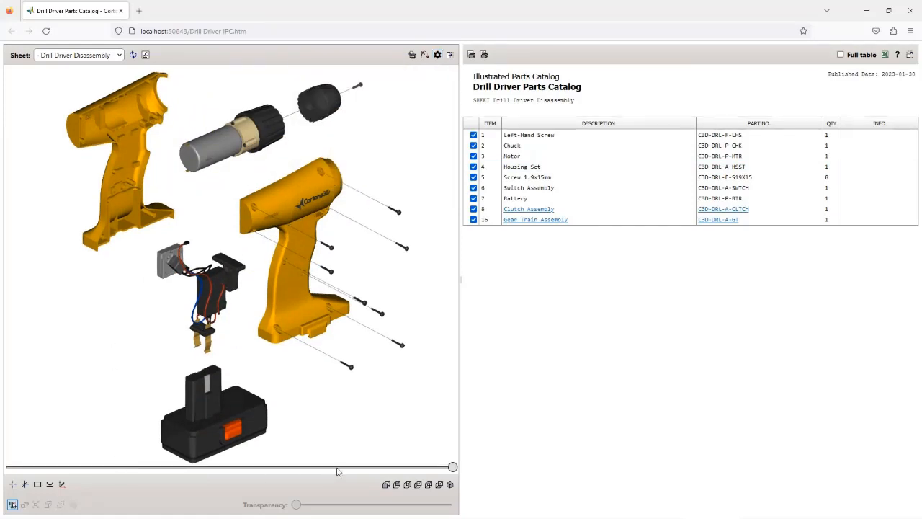
drag(452, 467, 431, 465)
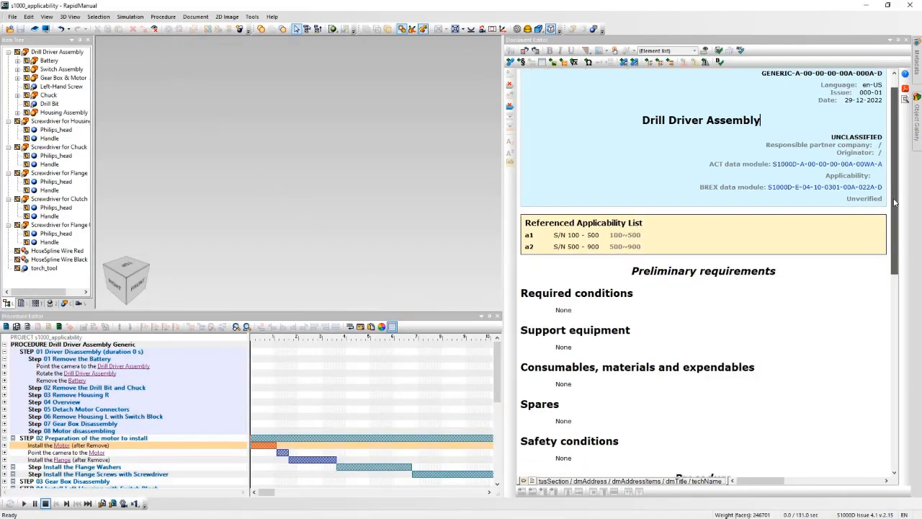
In RapidManual, examine the applicability-tagged service bulletin paragraphs under Preparation of the motor to install.
scroll(894, 203, down, 8)
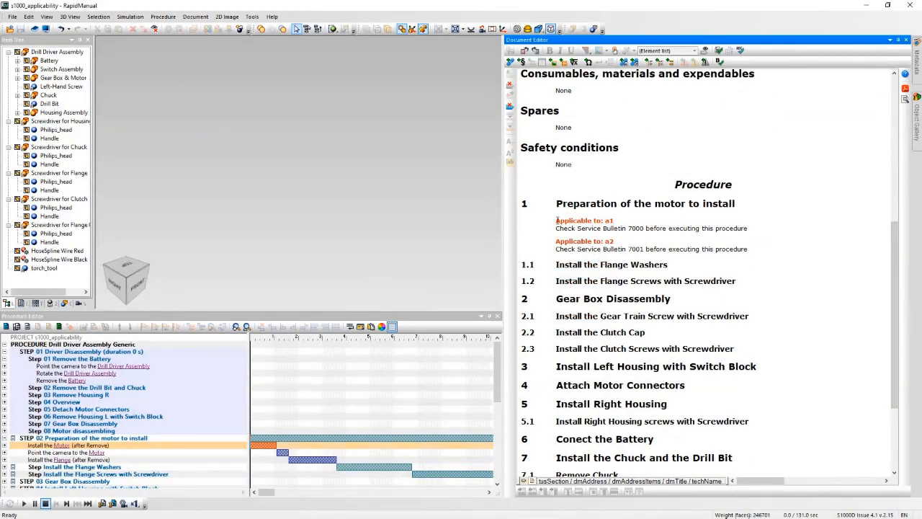
drag(557, 220, 749, 249)
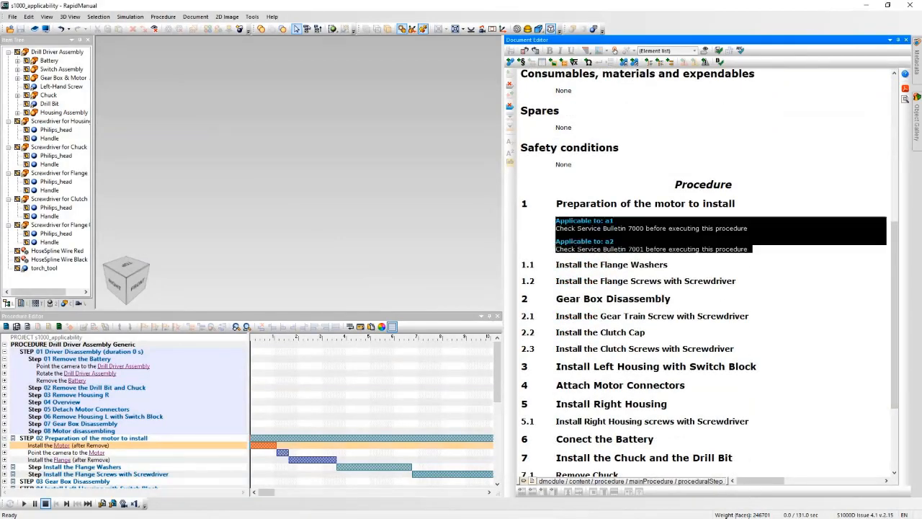
click(774, 258)
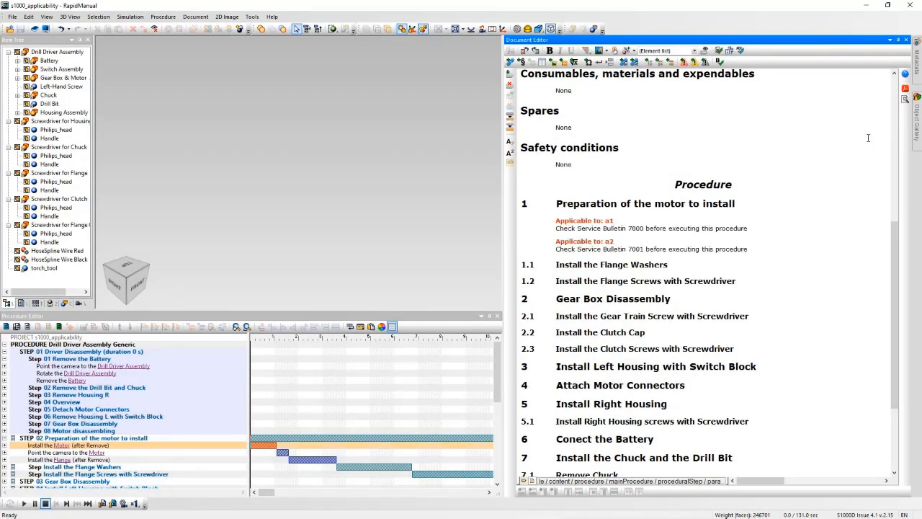
Filter the data module by applicability [a1] S/N 100 - 500 and review the filtered procedure.
click(906, 99)
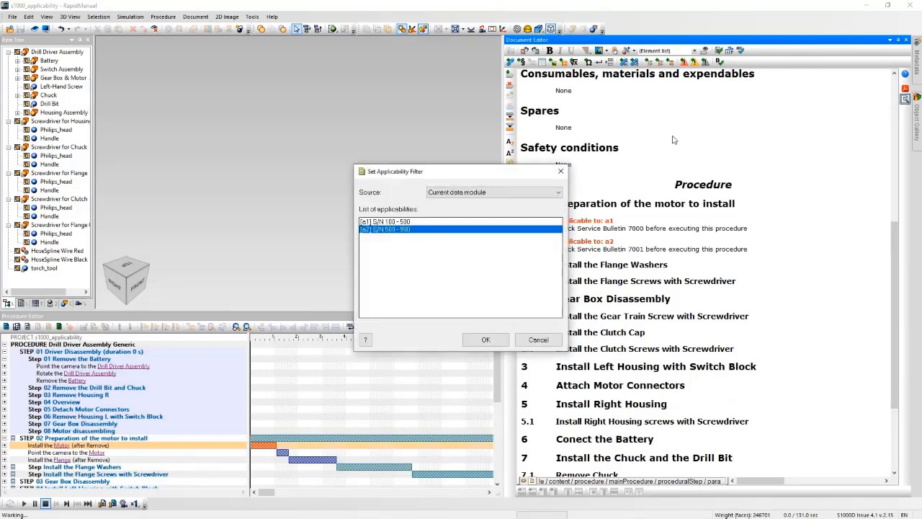
click(401, 222)
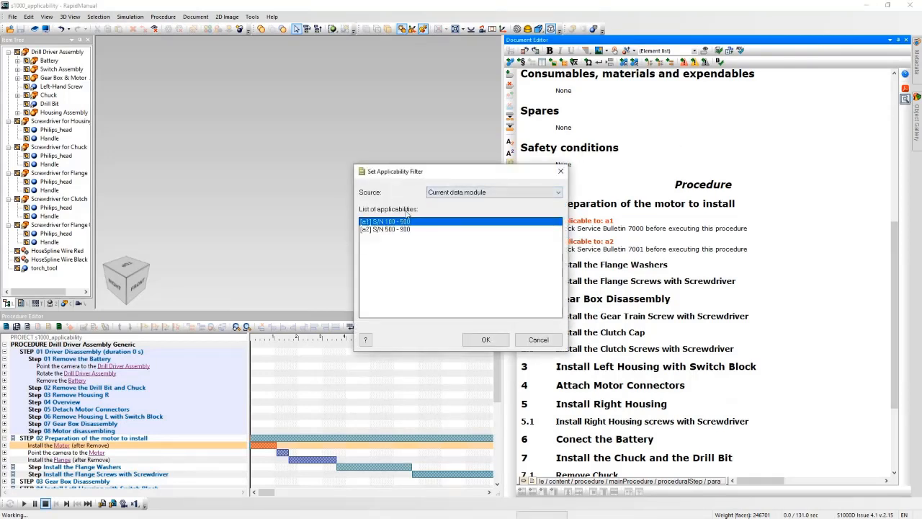
click(485, 339)
scroll(880, 307, down, 5)
drag(897, 324, 905, 226)
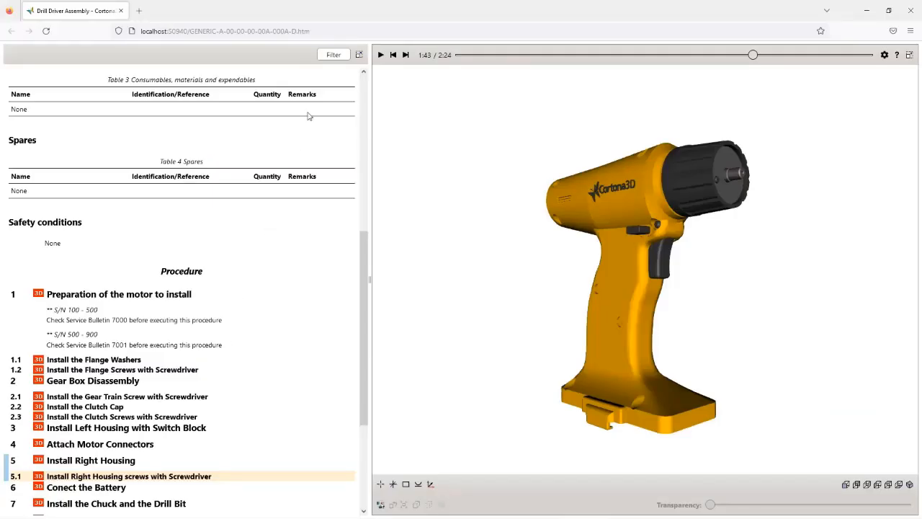
In the published Drill Driver Assembly page in the browser, set the filter for applicability a1 (S/N 100 - 500) to Exclude.
click(334, 56)
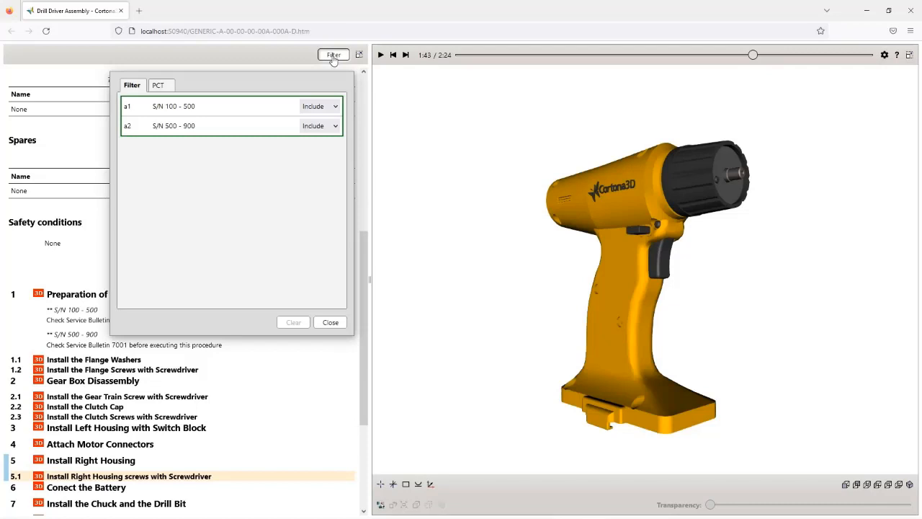
click(326, 108)
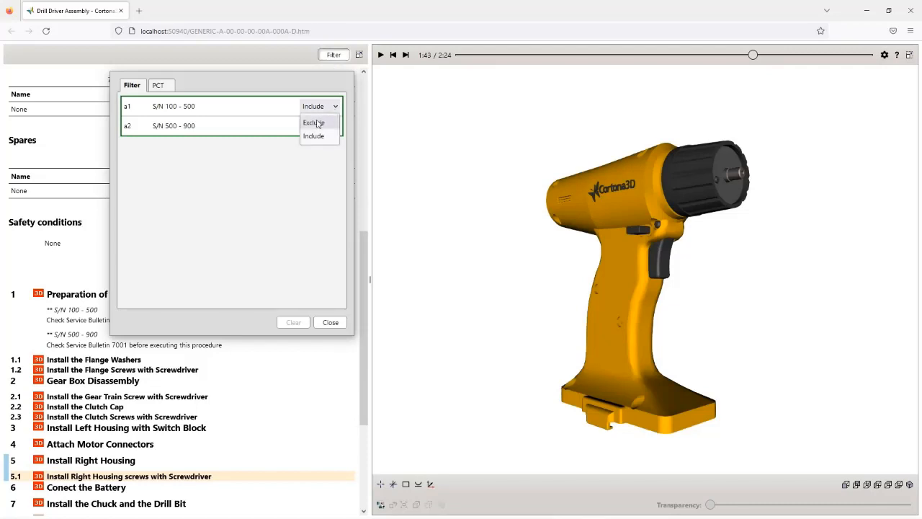
click(317, 123)
click(330, 323)
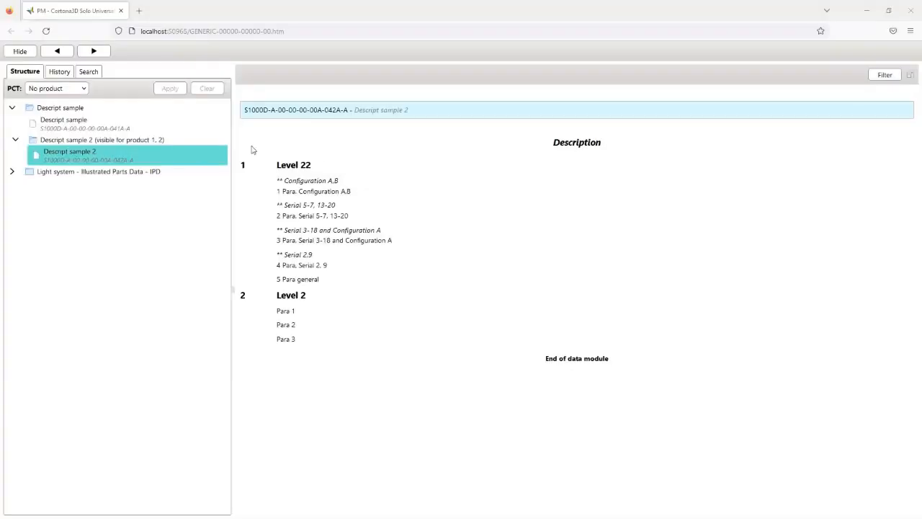
In the publication module viewer, apply the PCT product with serial: 3,4,5,6,7,8,10,11,12.
click(67, 94)
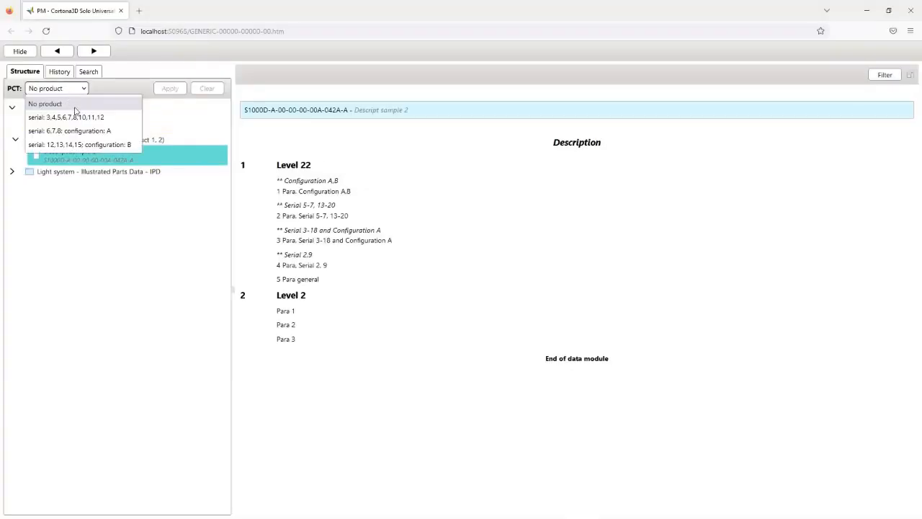
click(69, 118)
click(171, 94)
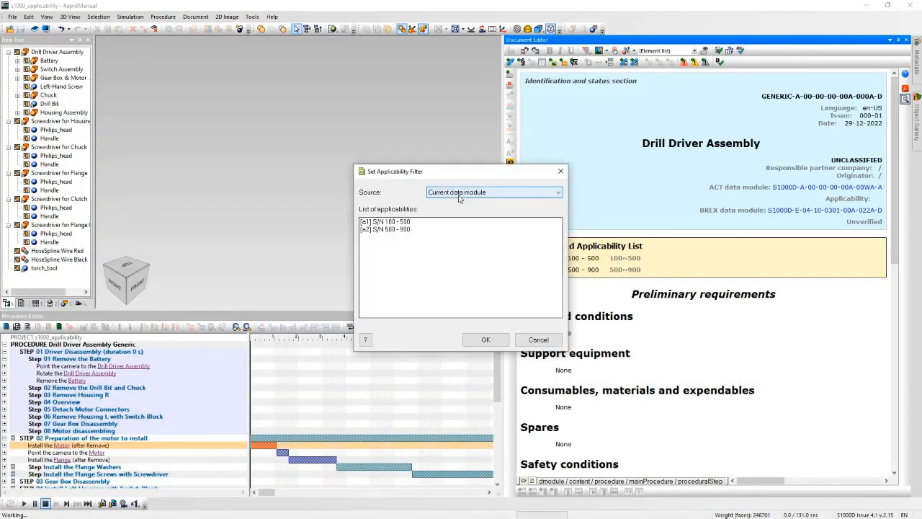
In RapidManual, set the applicability filter source to Product cross-reference table data module and apply [product2_6-8_A].
click(459, 192)
click(455, 209)
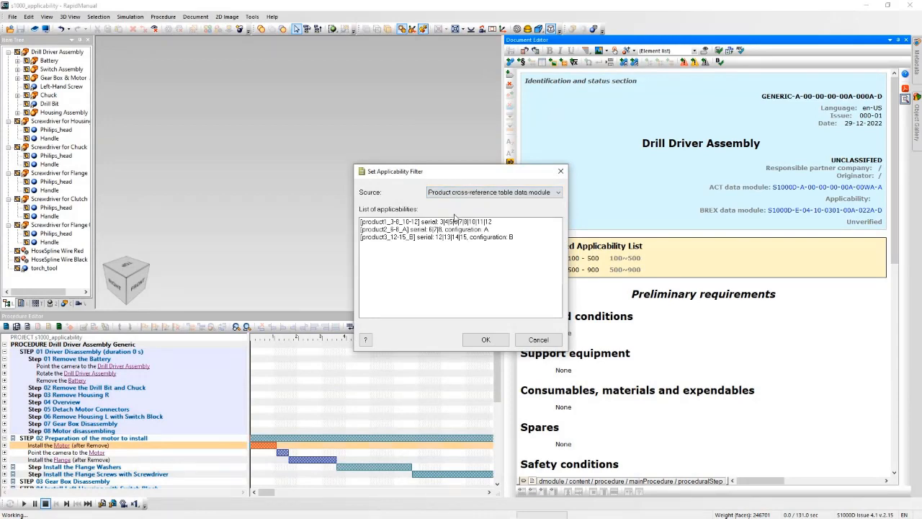
click(448, 229)
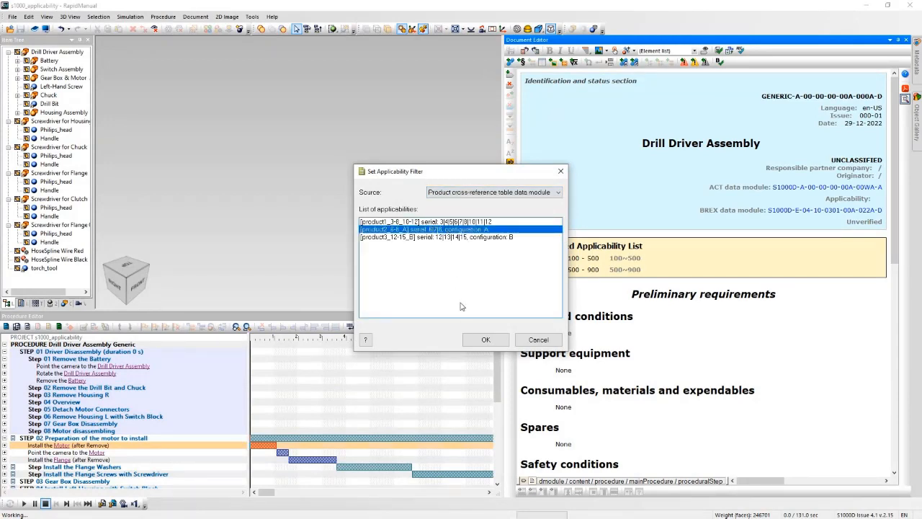
click(477, 339)
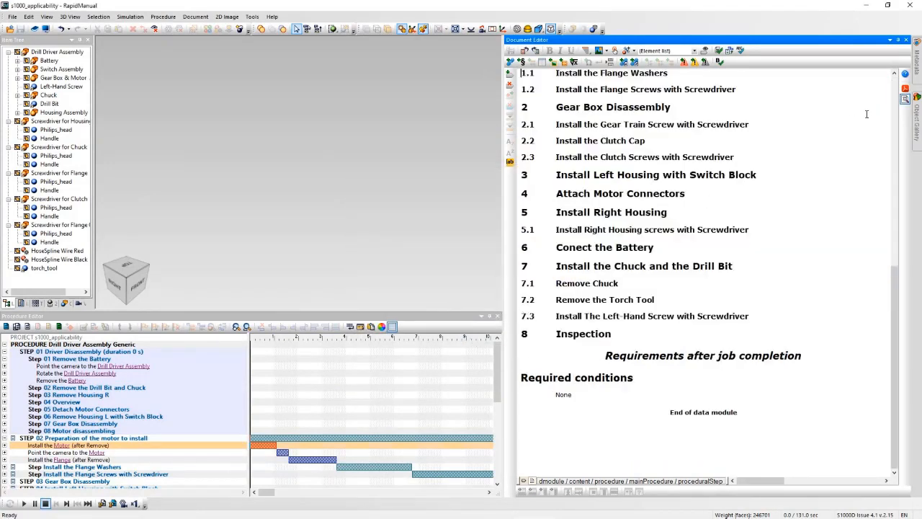
Generate the PDF of the filtered data module and examine the applicability statement in the page 2 footer.
click(905, 89)
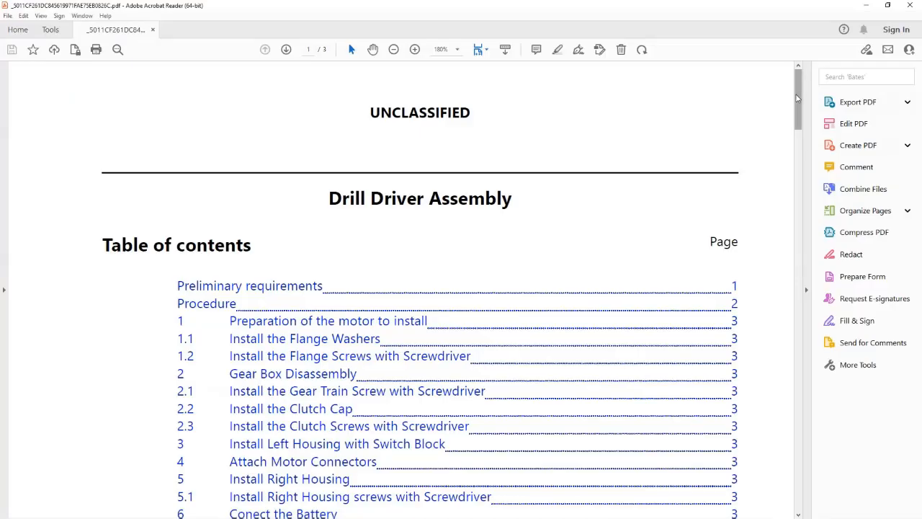
drag(798, 98, 797, 142)
drag(798, 215, 799, 353)
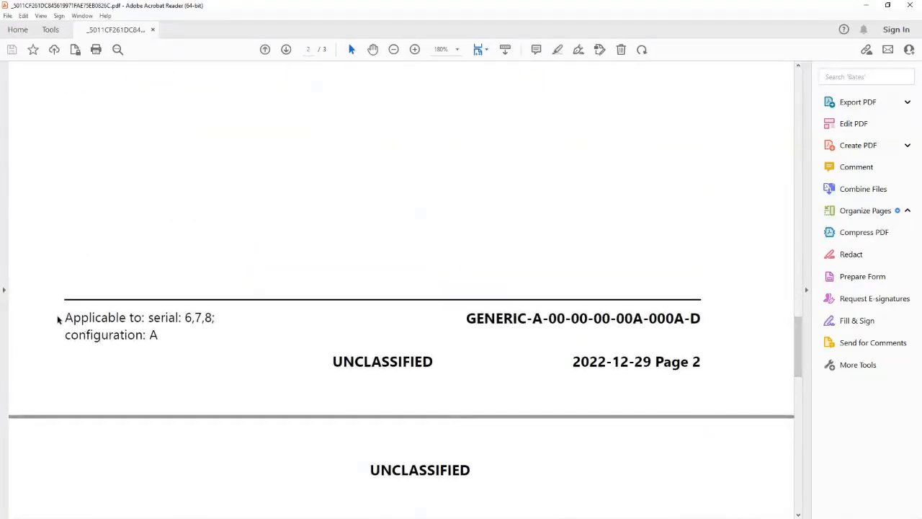
drag(65, 318, 165, 340)
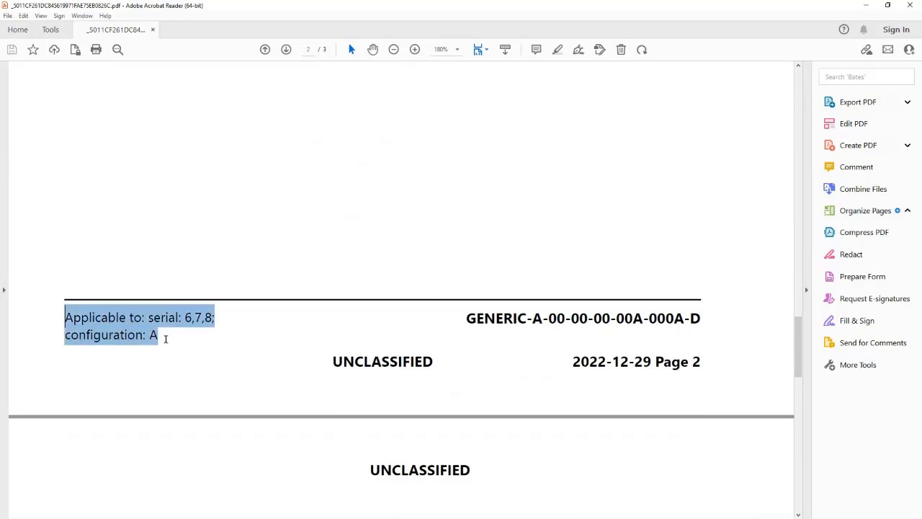